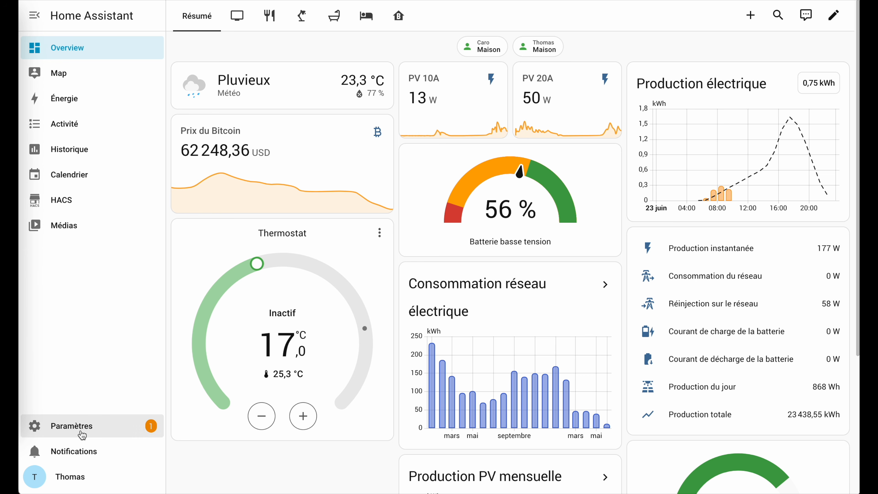
Create a new automation from scratch in the automations and scenes settings and switch it to YAML editing
{"action": "left_click", "coordinate": [81, 431]}
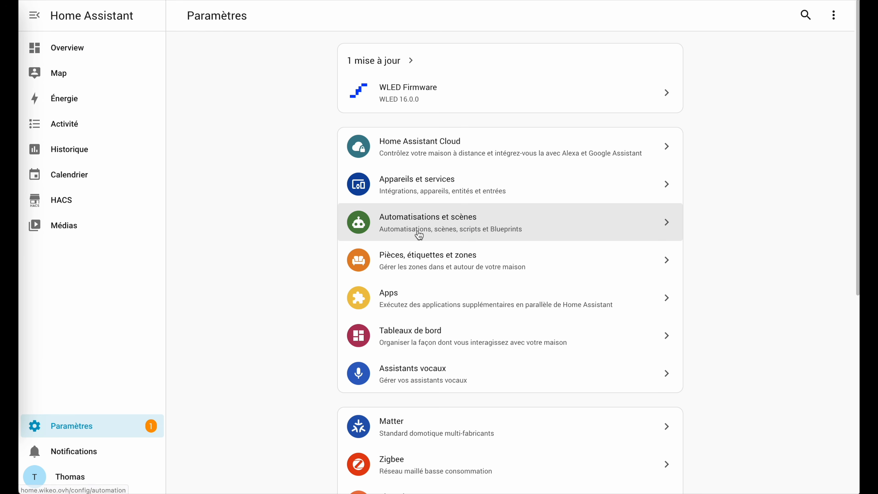
{"action": "left_click", "coordinate": [430, 221]}
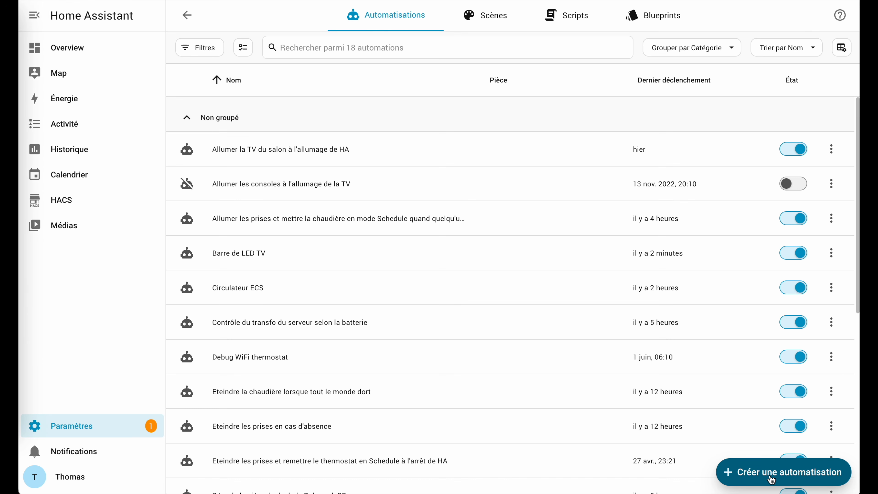
{"action": "left_click", "coordinate": [771, 480]}
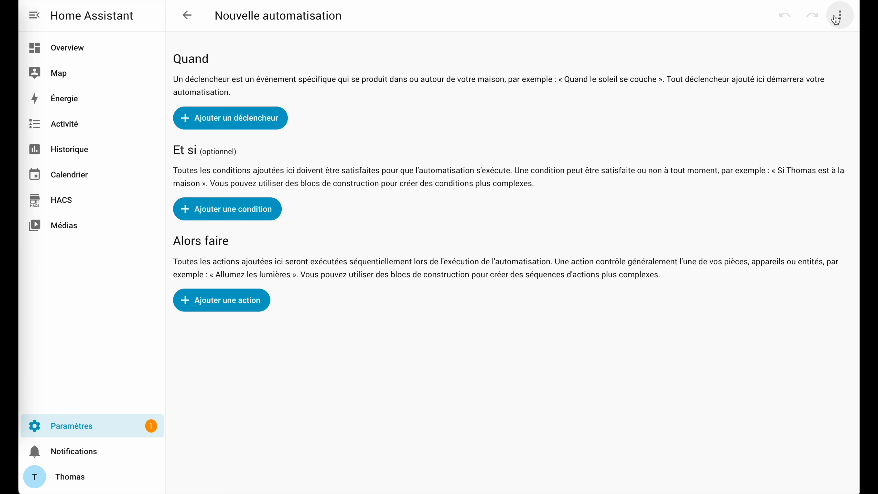
{"action": "left_click", "coordinate": [841, 18]}
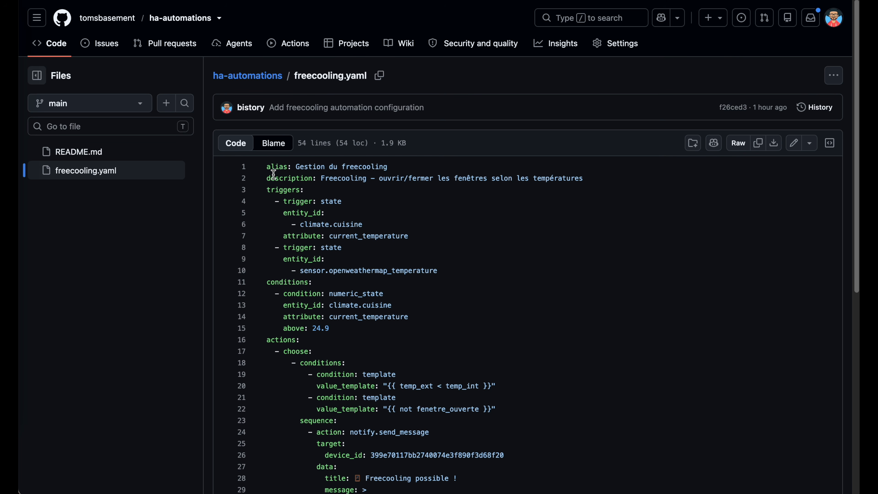
Copy the raw code of freecooling.yaml from the ha-automations GitHub repository and replace the new automation's YAML in Home Assistant with it
{"action": "left_click", "coordinate": [738, 144]}
{"action": "key", "text": "super+a"}
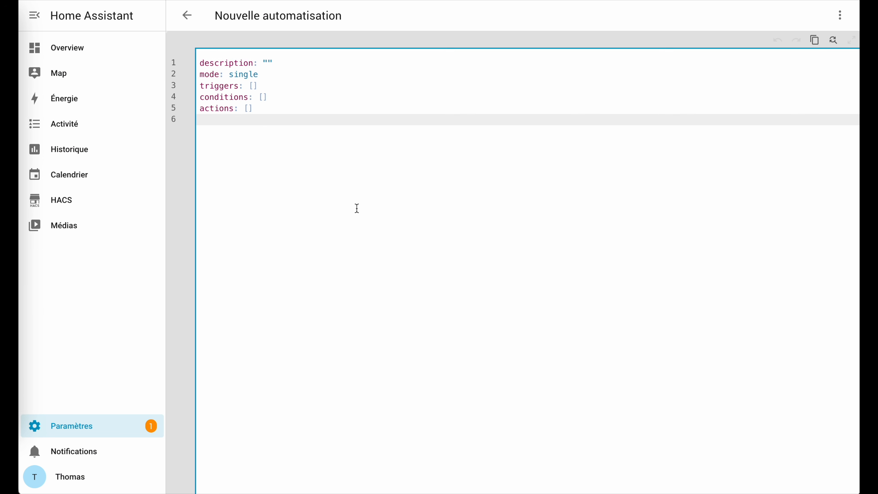
{"action": "key", "text": "super+a"}
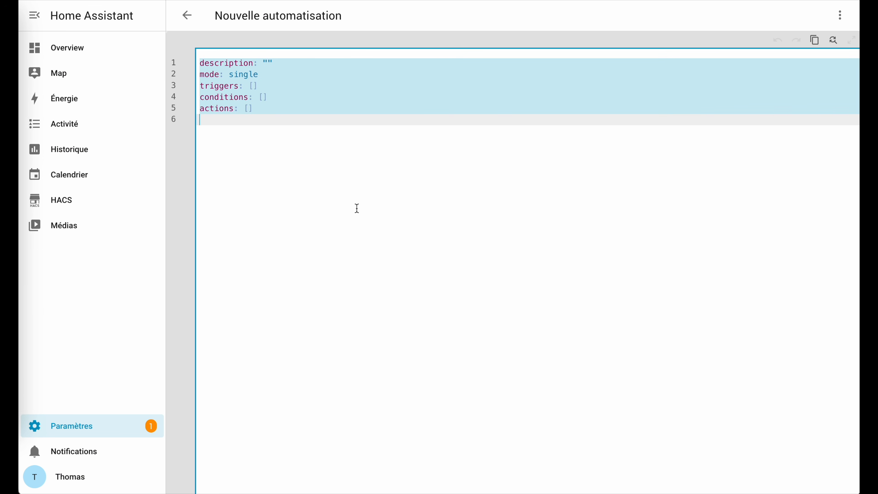
{"action": "key", "text": "super+v"}
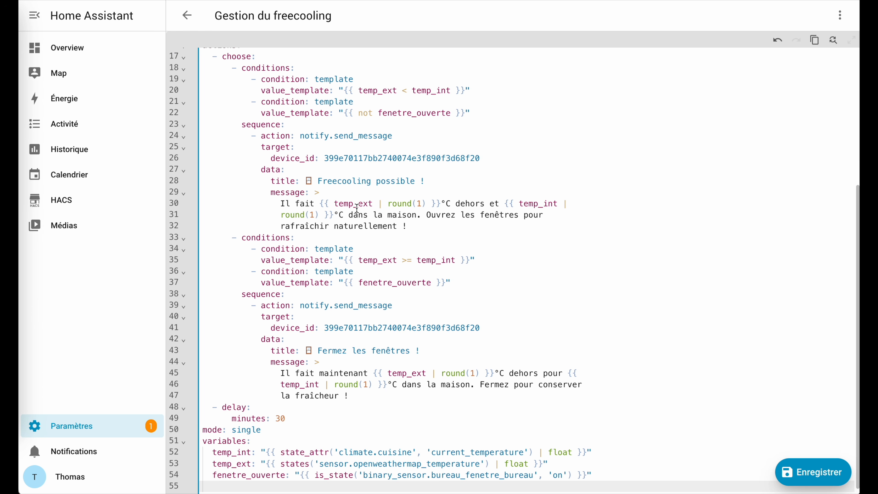
Review the pasted YAML from the alias to the variables and display the automation in the visual editor
{"action": "scroll", "coordinate": [356, 208], "scroll_direction": "up", "scroll_amount": 5}
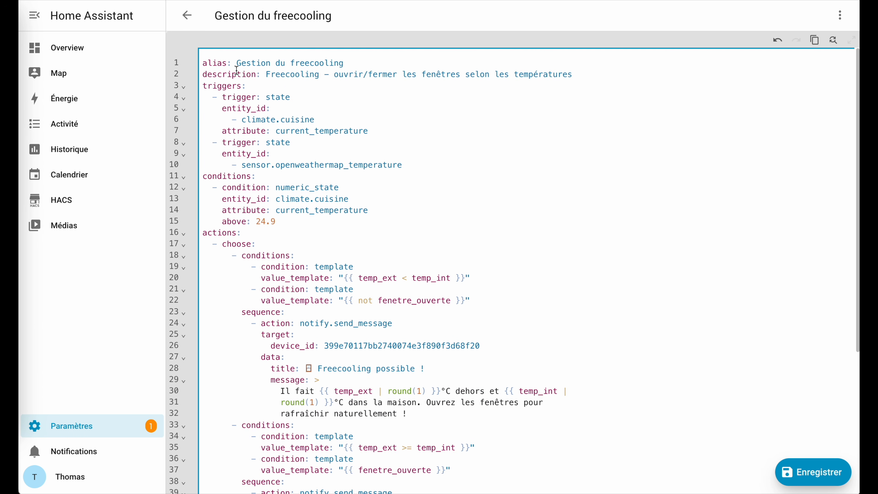
{"action": "left_click_drag", "start_coordinate": [237, 63], "coordinate": [372, 65]}
{"action": "scroll", "coordinate": [387, 146], "scroll_direction": "down", "scroll_amount": 5}
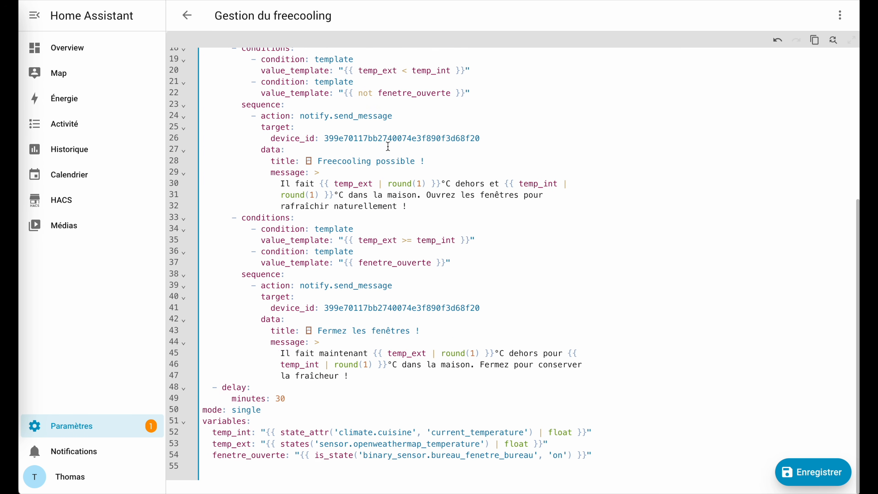
{"action": "left_click", "coordinate": [839, 16]}
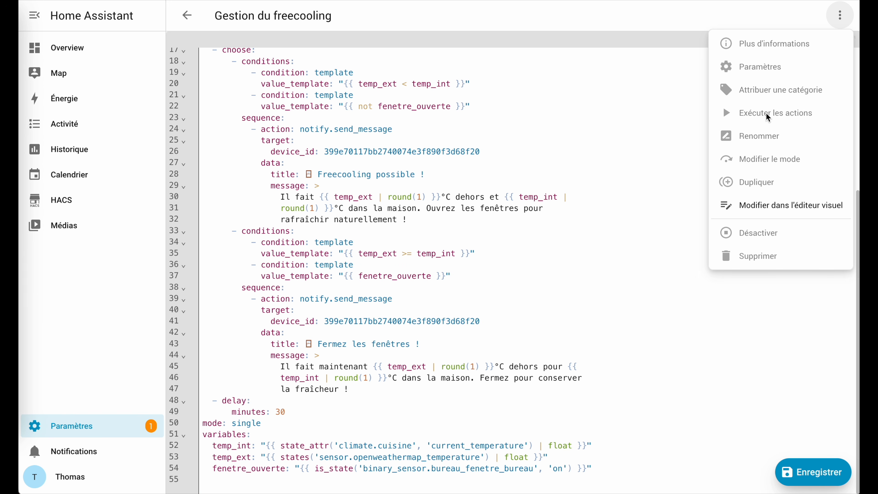
{"action": "left_click", "coordinate": [809, 209]}
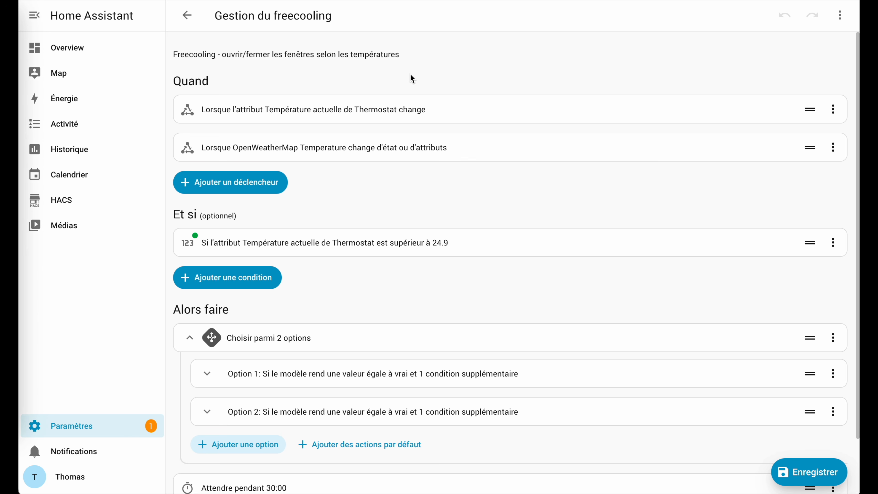
Inspect the settings of the thermostat and OpenWeatherMap triggers and the lower limit of the thermostat temperature condition
{"action": "left_click", "coordinate": [319, 113]}
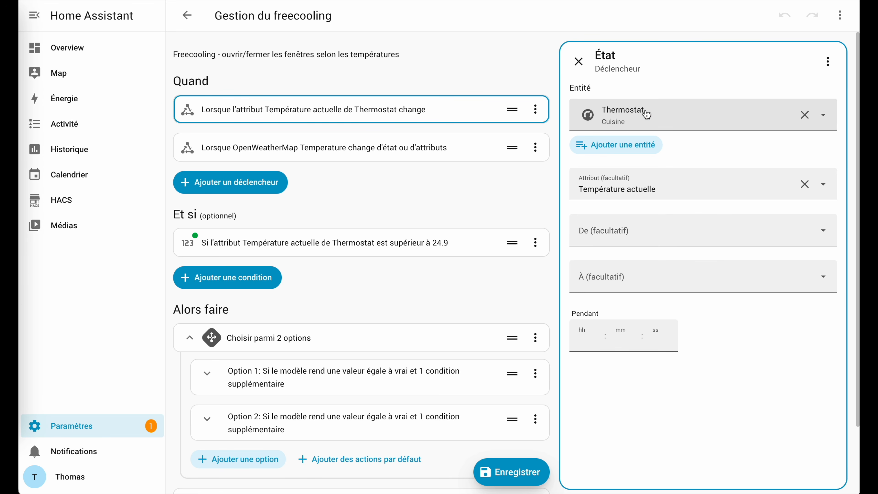
{"action": "left_click", "coordinate": [263, 153]}
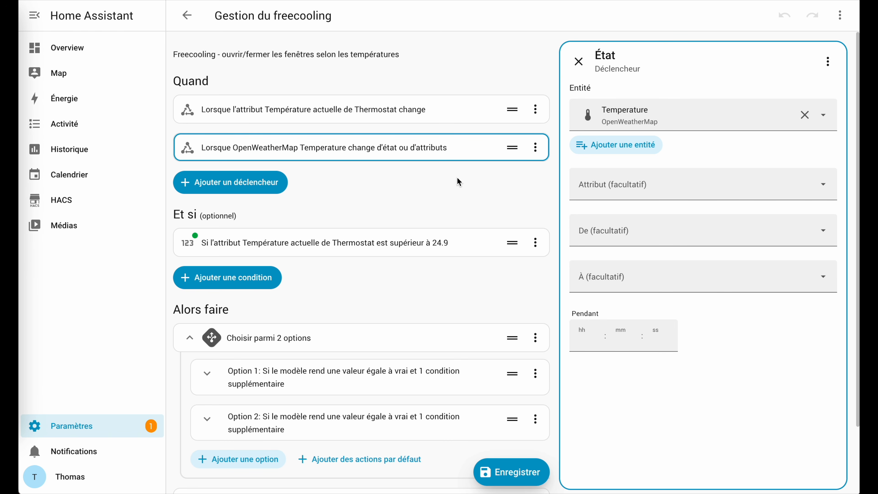
{"action": "left_click", "coordinate": [268, 250]}
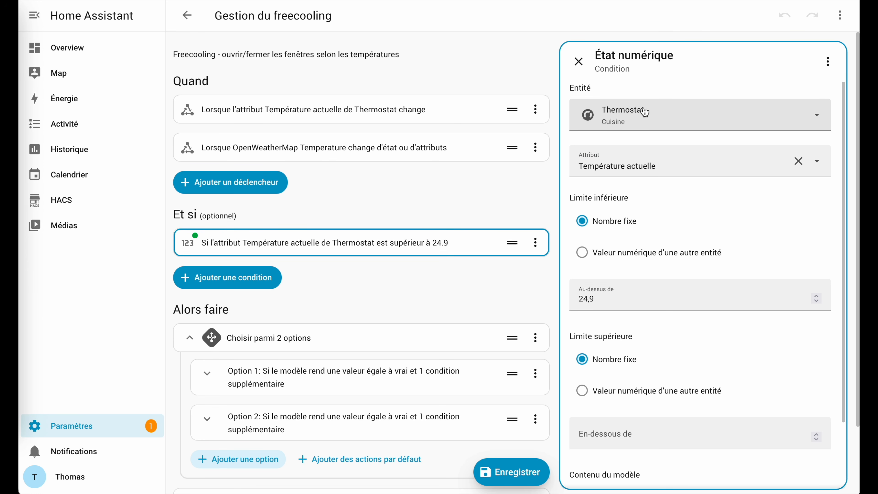
{"action": "left_click_drag", "start_coordinate": [605, 298], "coordinate": [571, 297]}
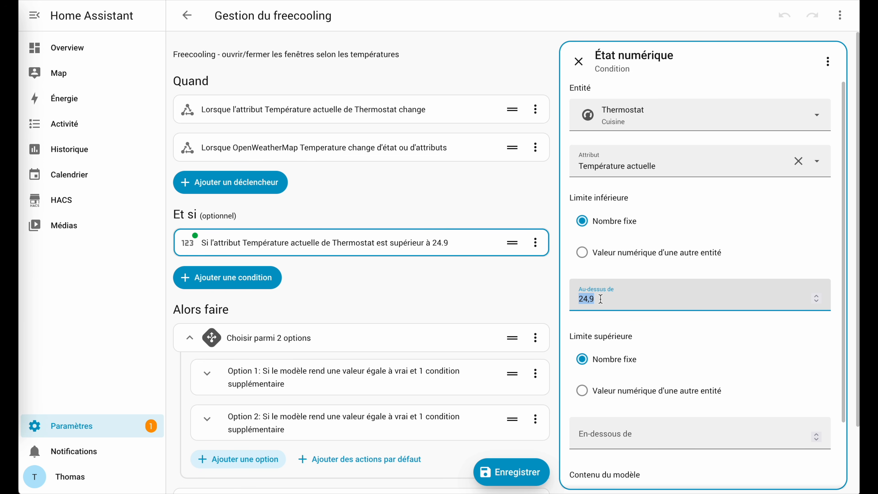
{"action": "left_click_drag", "start_coordinate": [601, 298], "coordinate": [572, 298]}
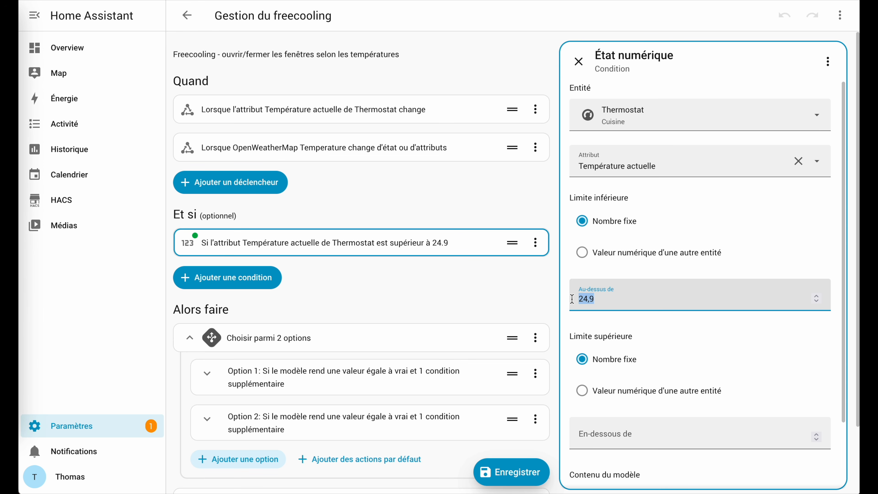
{"action": "left_click", "coordinate": [611, 299]}
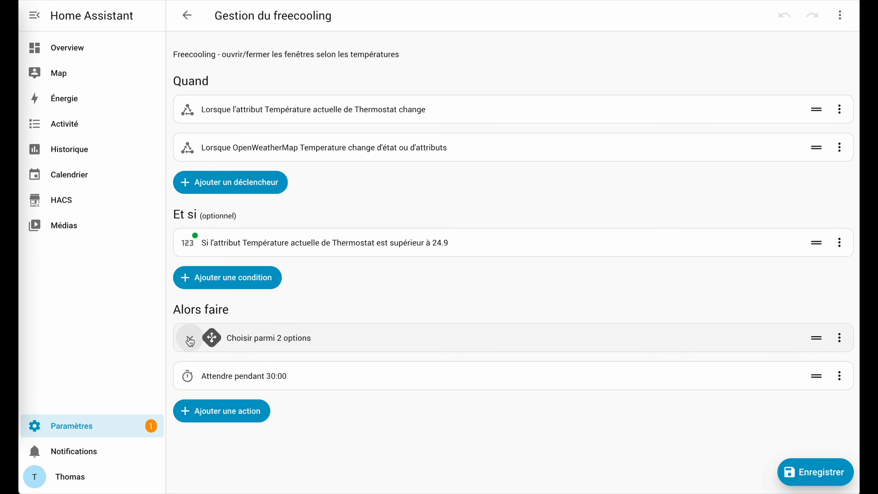
Expand the first option of the choose action and examine its notification action's target, message and title
{"action": "left_click", "coordinate": [189, 339]}
{"action": "scroll", "coordinate": [351, 298], "scroll_direction": "down", "scroll_amount": 1}
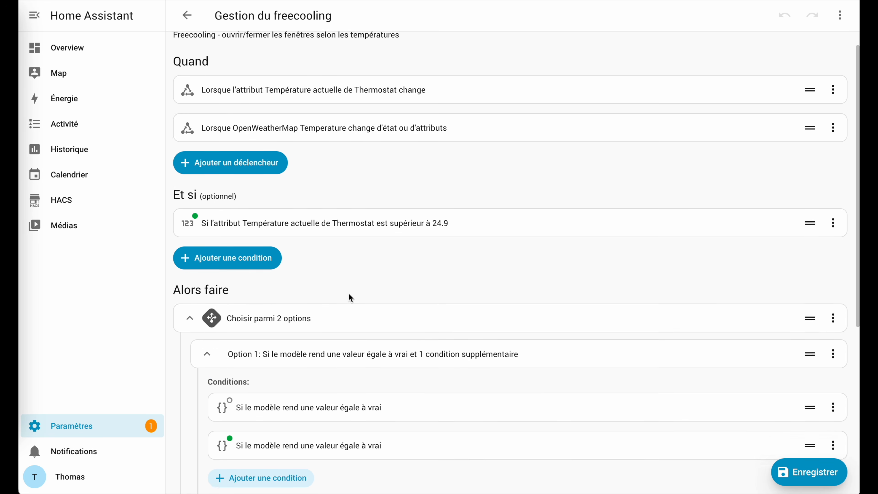
{"action": "scroll", "coordinate": [351, 298], "scroll_direction": "down", "scroll_amount": 3}
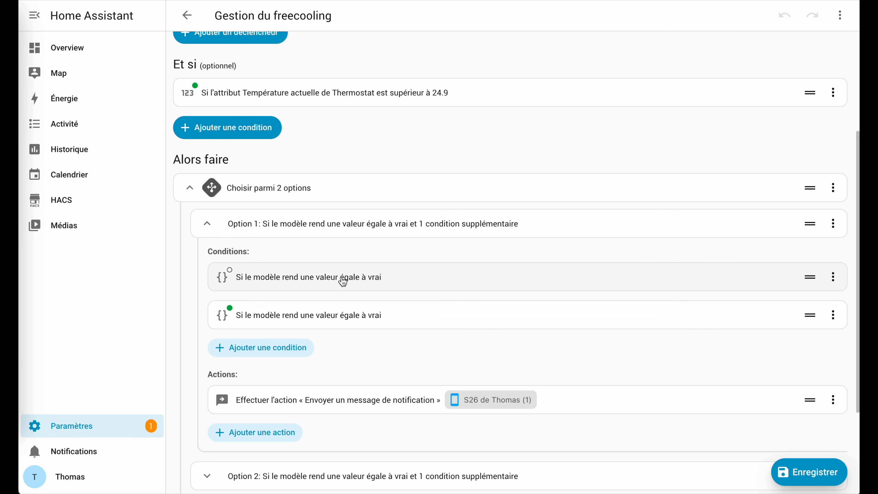
{"action": "scroll", "coordinate": [341, 283], "scroll_direction": "down", "scroll_amount": 1}
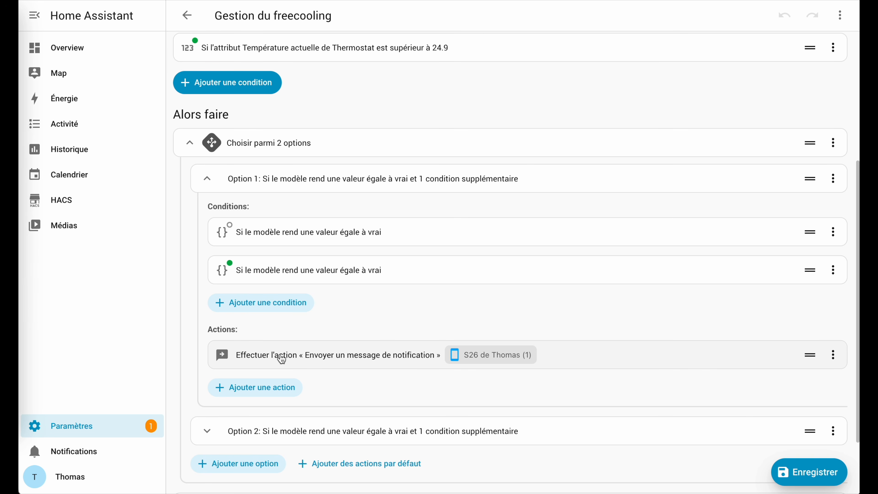
{"action": "left_click", "coordinate": [419, 361]}
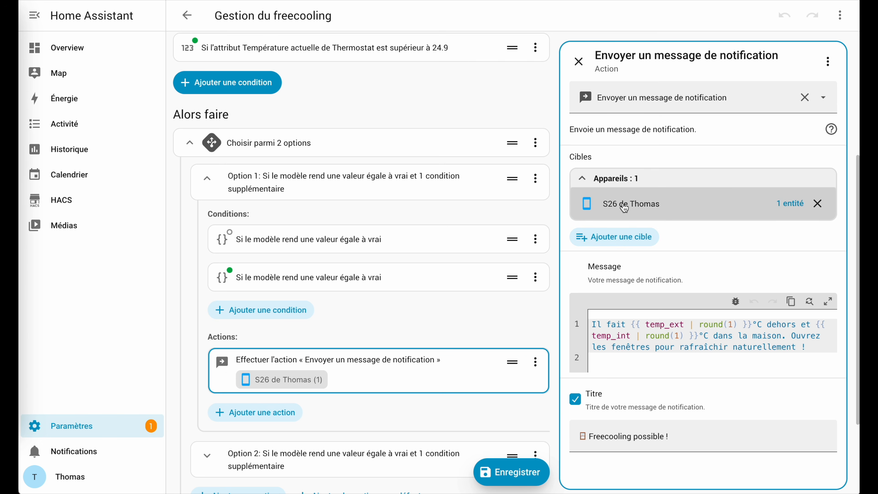
Expand the second option and review its conditions, its notification action and the final wait against the rest of the automation
{"action": "scroll", "coordinate": [225, 322], "scroll_direction": "down", "scroll_amount": 10}
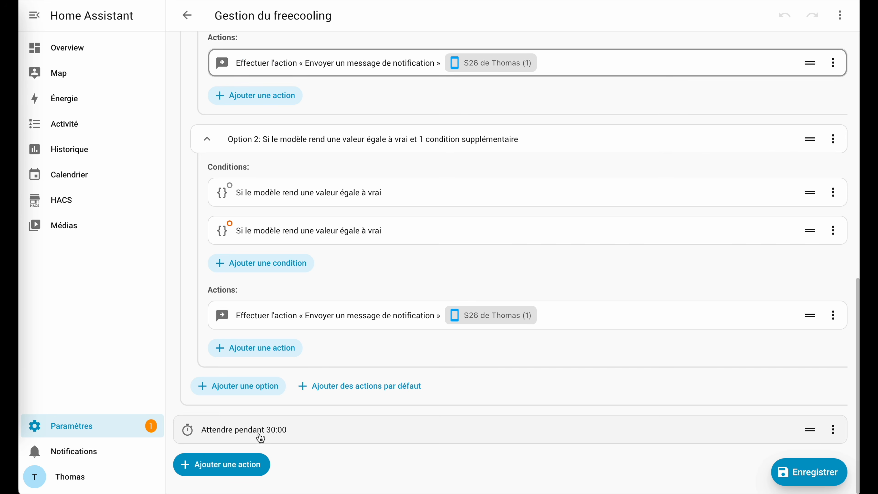
{"action": "scroll", "coordinate": [276, 407], "scroll_direction": "up", "scroll_amount": 13}
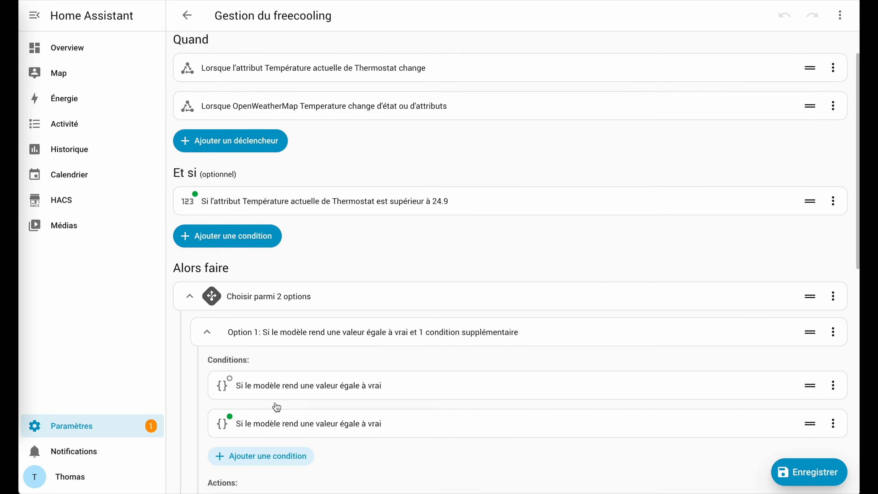
{"action": "scroll", "coordinate": [697, 174], "scroll_direction": "down", "scroll_amount": 13}
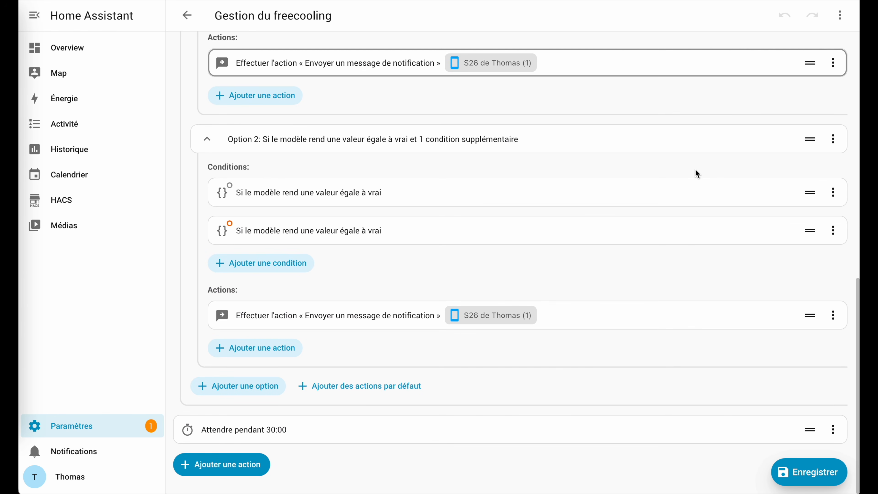
{"action": "scroll", "coordinate": [697, 173], "scroll_direction": "up", "scroll_amount": 13}
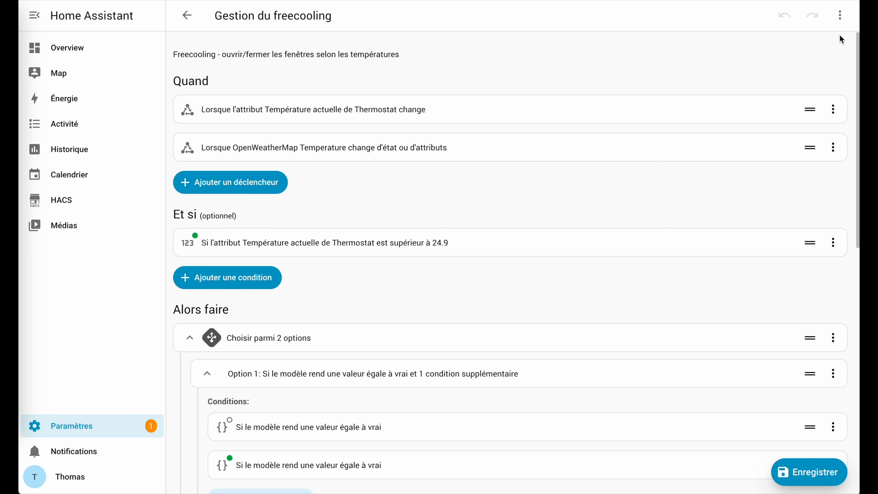
Return the automation to YAML editing and examine the temp_int and temp_ext variables, including the climate.cuisine entity used by temp_int
{"action": "left_click", "coordinate": [840, 15]}
{"action": "left_click", "coordinate": [780, 203]}
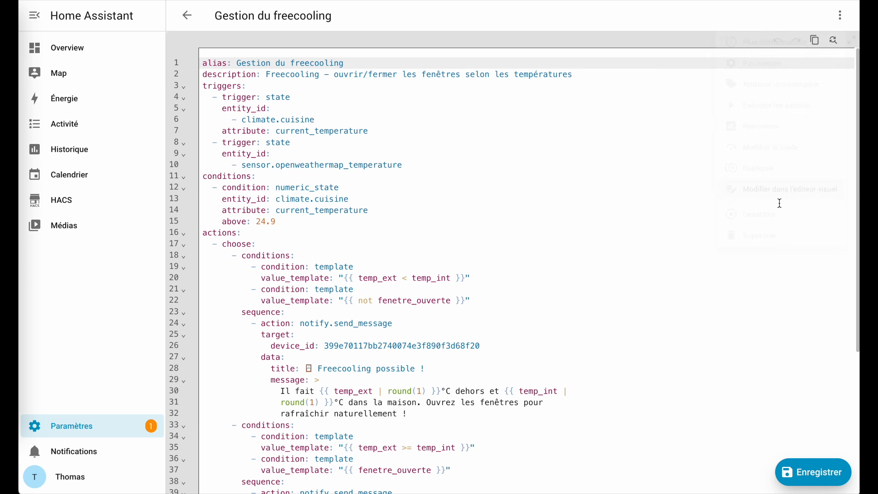
{"action": "scroll", "coordinate": [446, 280], "scroll_direction": "down", "scroll_amount": 5}
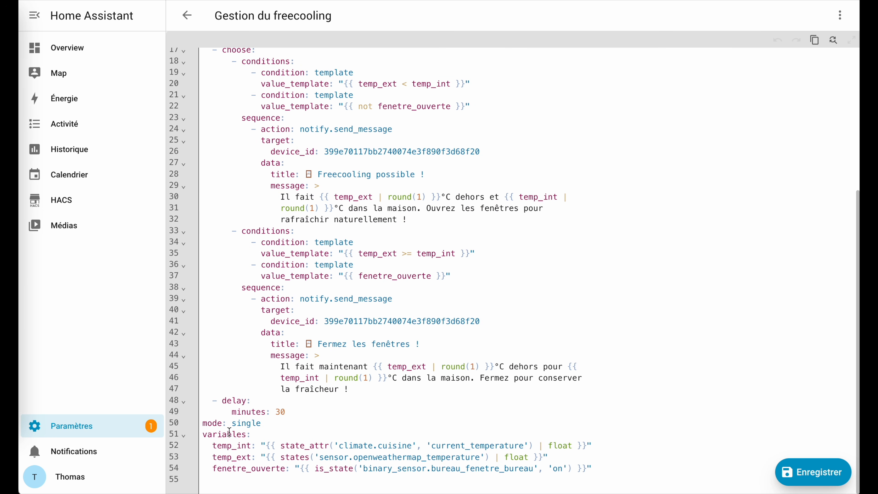
{"action": "double_click", "coordinate": [236, 446]}
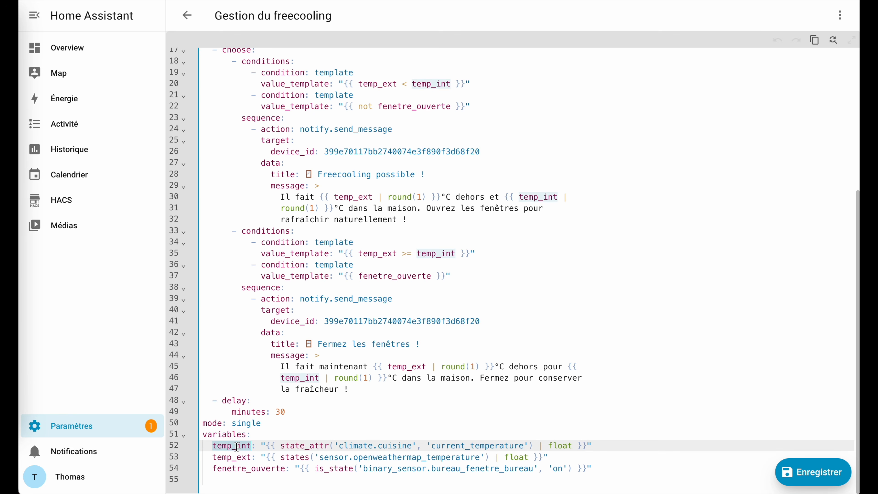
{"action": "double_click", "coordinate": [239, 458]}
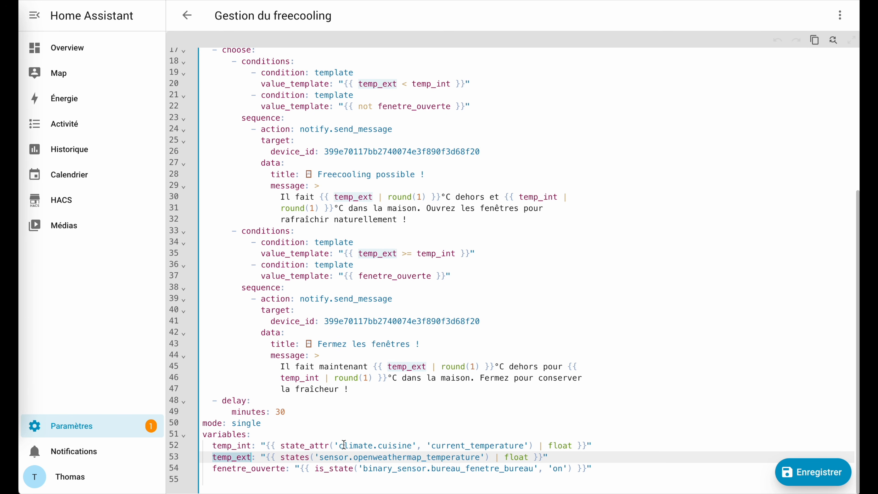
{"action": "left_click_drag", "start_coordinate": [341, 446], "coordinate": [409, 446]}
{"action": "mouse_move", "coordinate": [410, 446]}
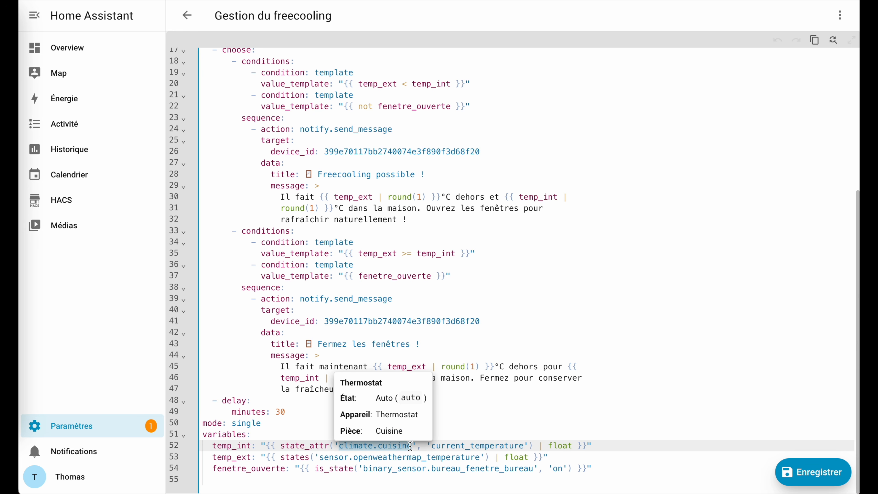
{"action": "left_click", "coordinate": [486, 445]}
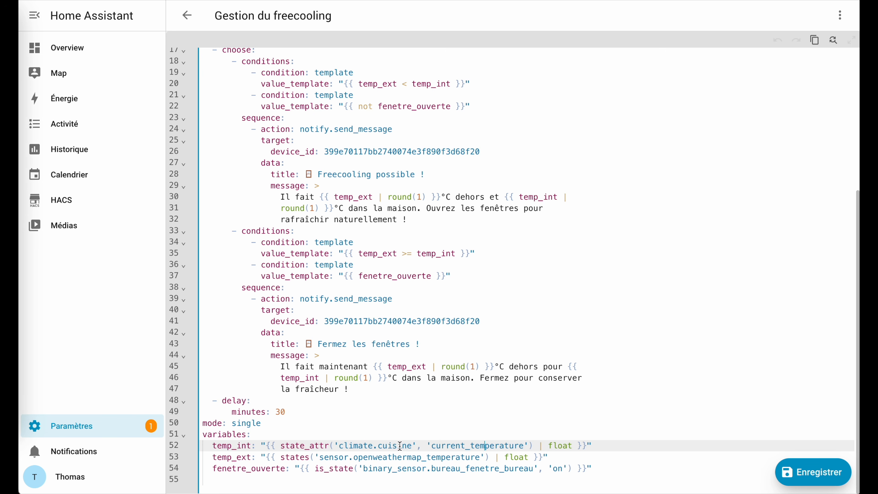
Check the climate.cuisine entity in the first trigger and the sensor.openweathermap_temperature entity in the temp_ext variable
{"action": "scroll", "coordinate": [392, 193], "scroll_direction": "up", "scroll_amount": 5}
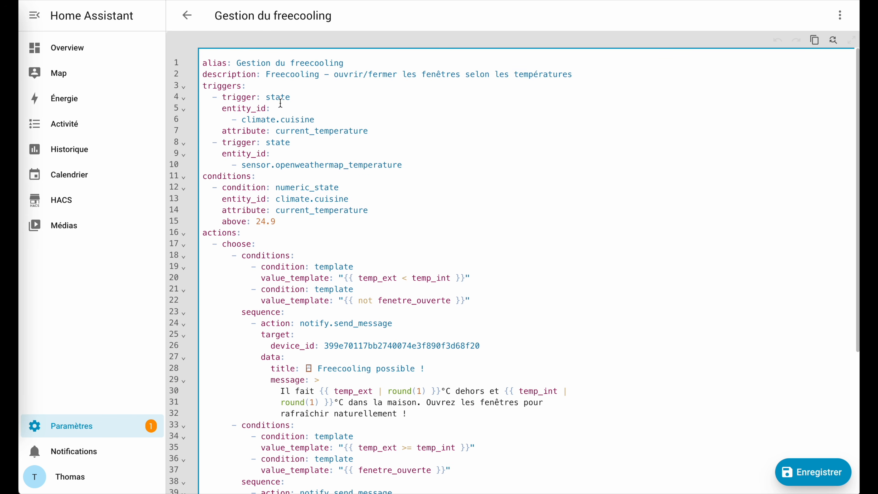
{"action": "left_click_drag", "start_coordinate": [241, 123], "coordinate": [329, 122]}
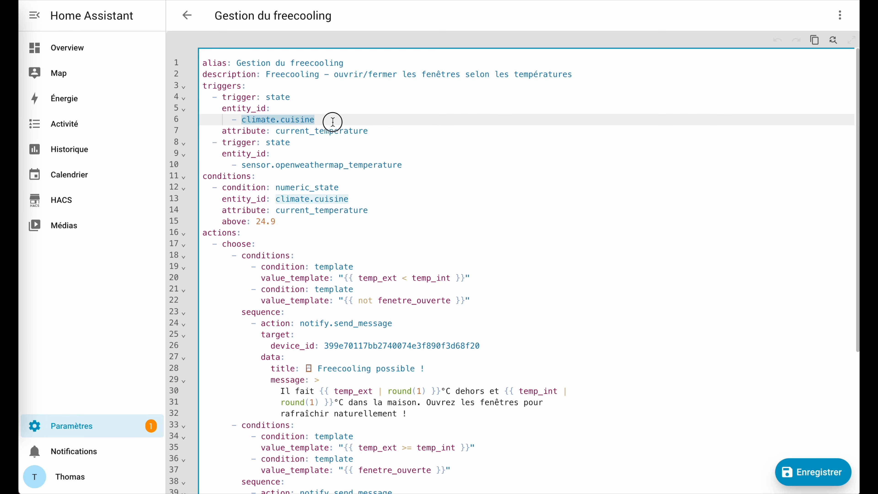
{"action": "left_click", "coordinate": [332, 122]}
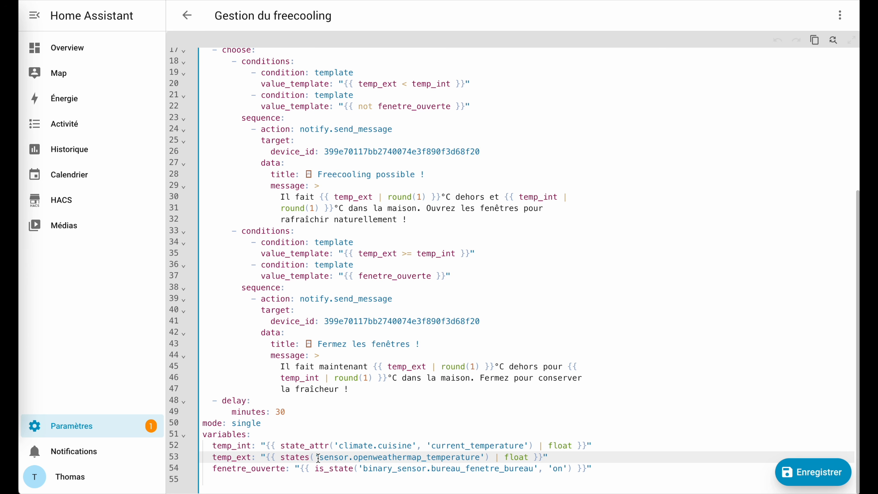
{"action": "left_click_drag", "start_coordinate": [318, 458], "coordinate": [479, 459]}
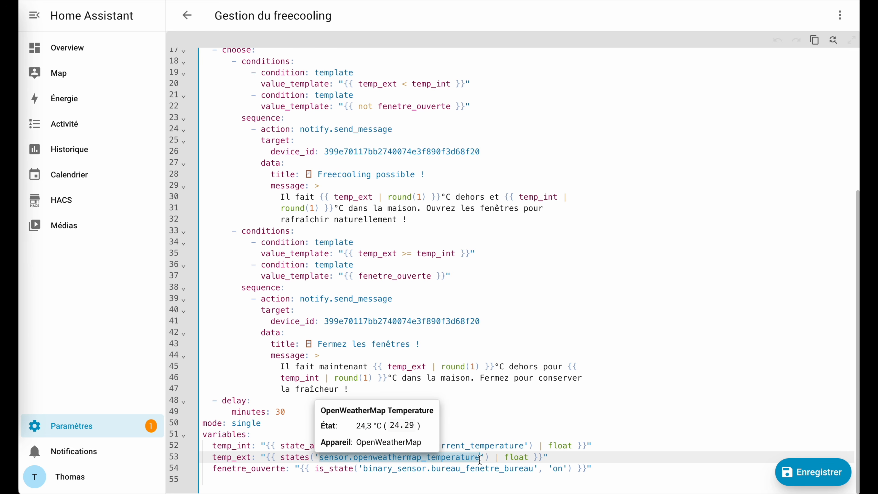
Examine the fenetre_ouverte variable and check its binary_sensor.bureau_fenetre_bureau entity
{"action": "left_click", "coordinate": [480, 460]}
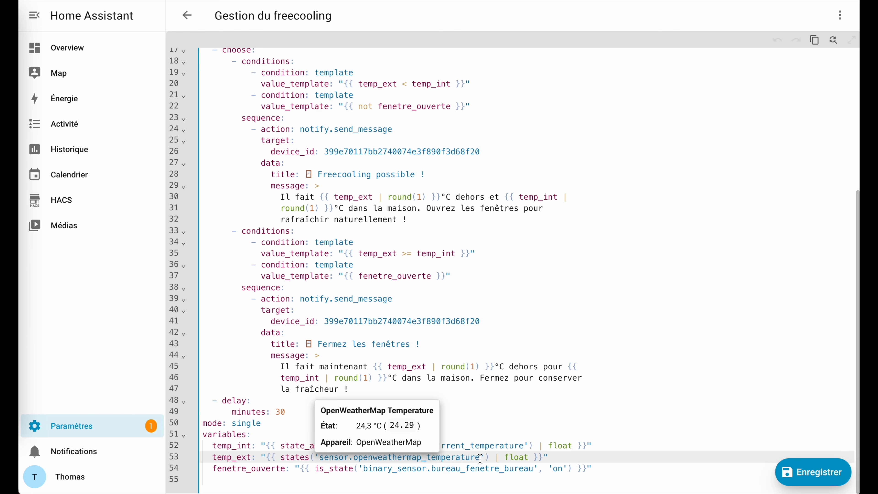
{"action": "left_click_drag", "start_coordinate": [213, 469], "coordinate": [284, 470]}
{"action": "left_click", "coordinate": [293, 470]}
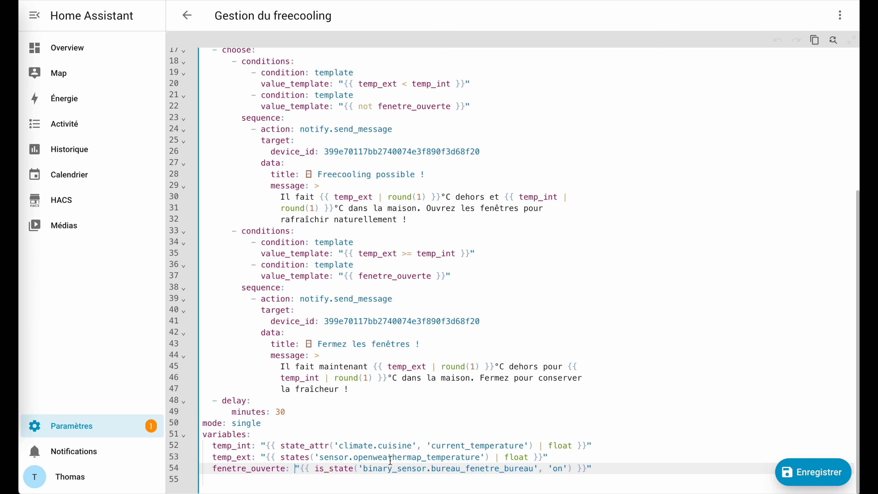
{"action": "left_click", "coordinate": [349, 478]}
{"action": "mouse_move", "coordinate": [334, 470]}
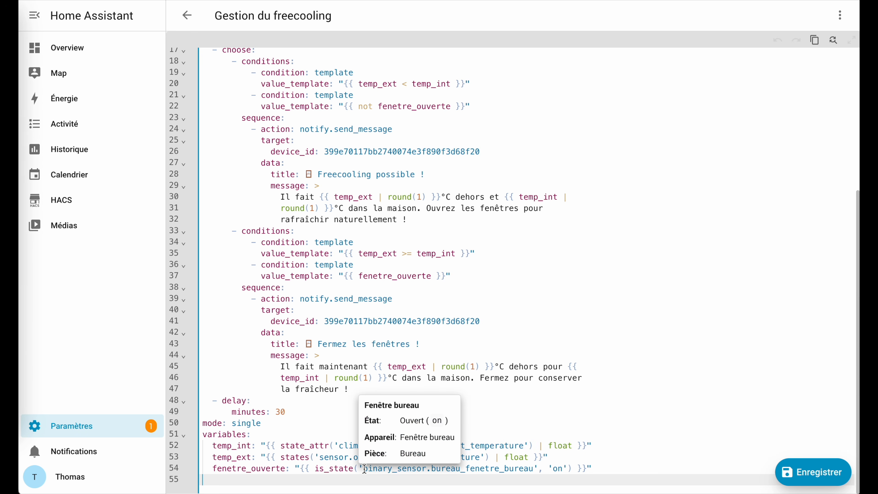
{"action": "left_click_drag", "start_coordinate": [364, 469], "coordinate": [533, 470]}
{"action": "mouse_move", "coordinate": [532, 470]}
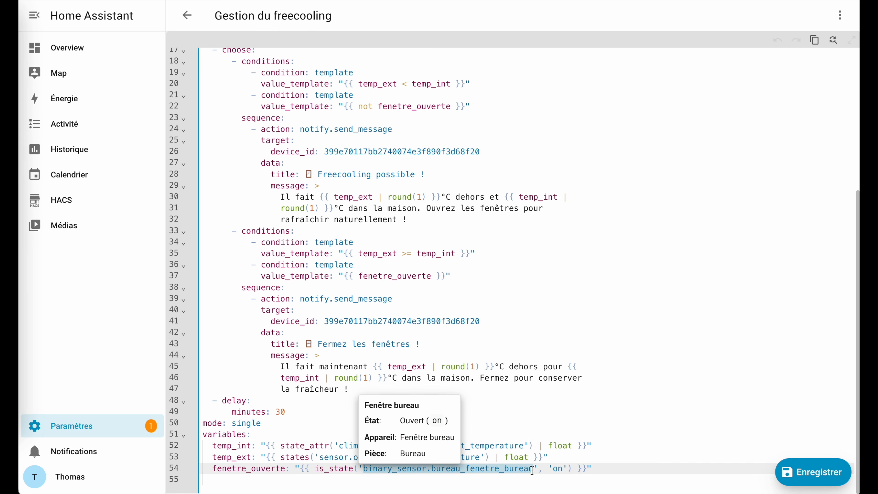
{"action": "left_click", "coordinate": [537, 471]}
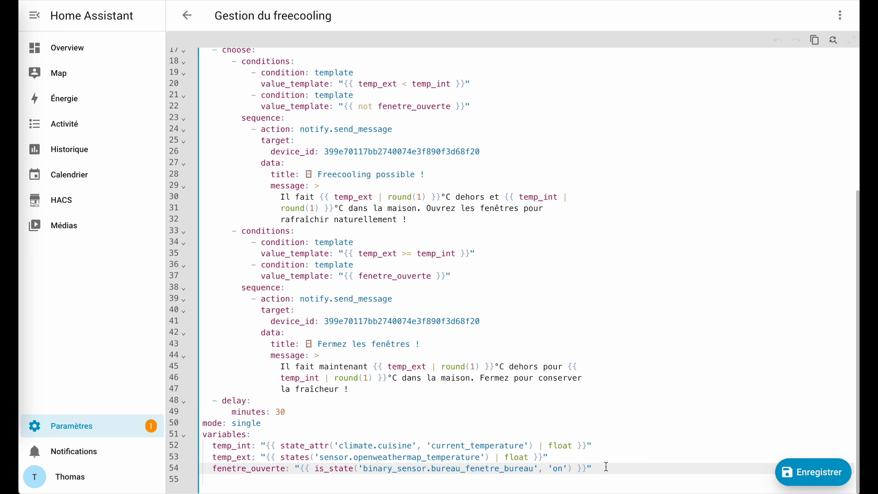
Save the automation under the name "Gestion du freecooling" with its existing description
{"action": "scroll", "coordinate": [570, 217], "scroll_direction": "up", "scroll_amount": 5}
{"action": "left_click", "coordinate": [810, 479]}
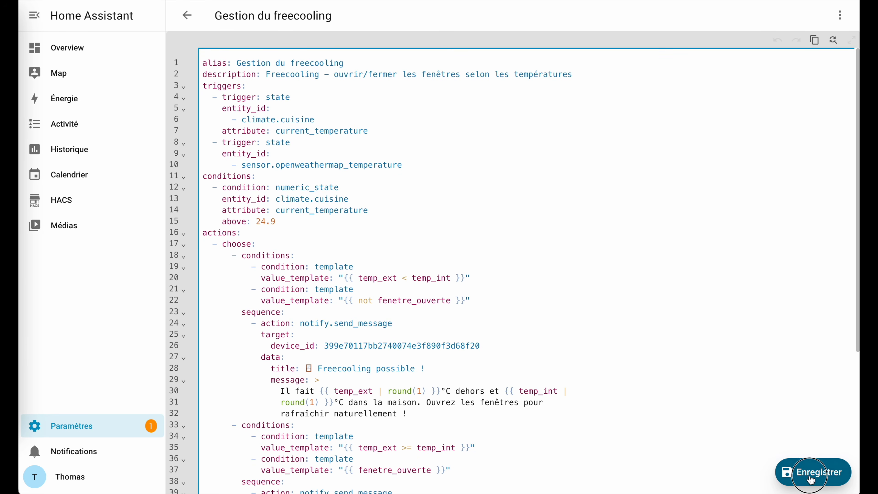
{"action": "left_click_drag", "start_coordinate": [392, 180], "coordinate": [266, 186]}
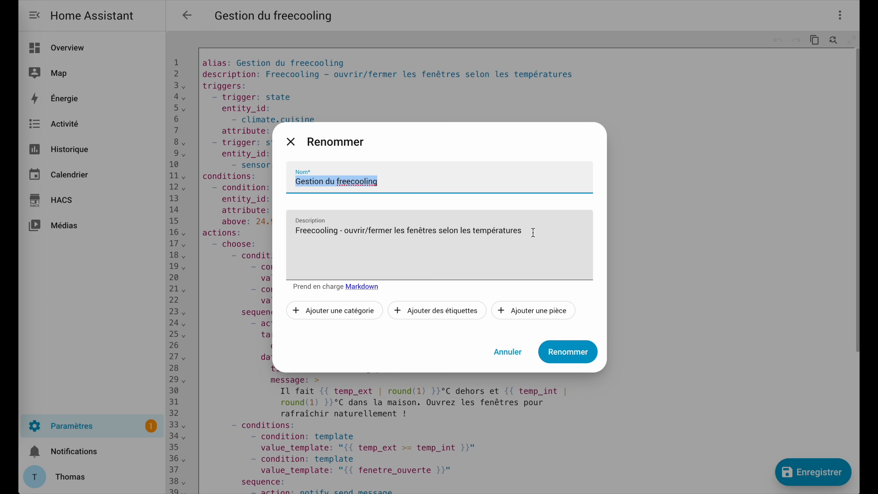
{"action": "left_click", "coordinate": [568, 352]}
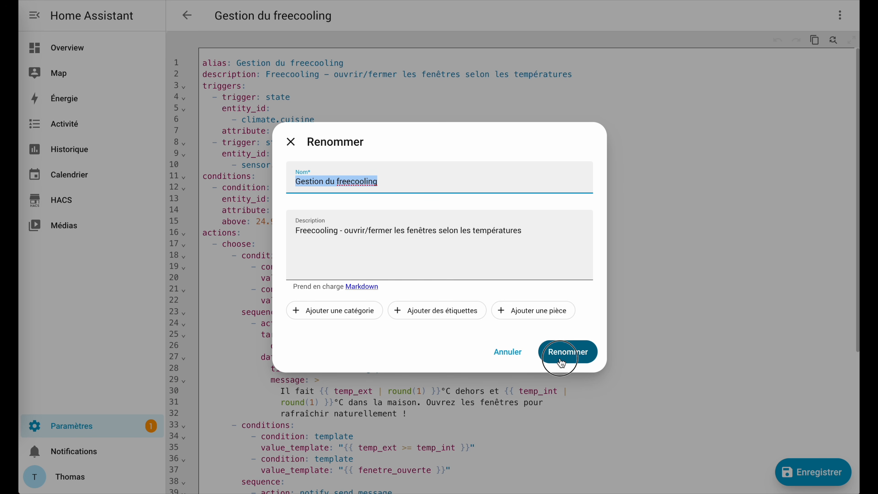